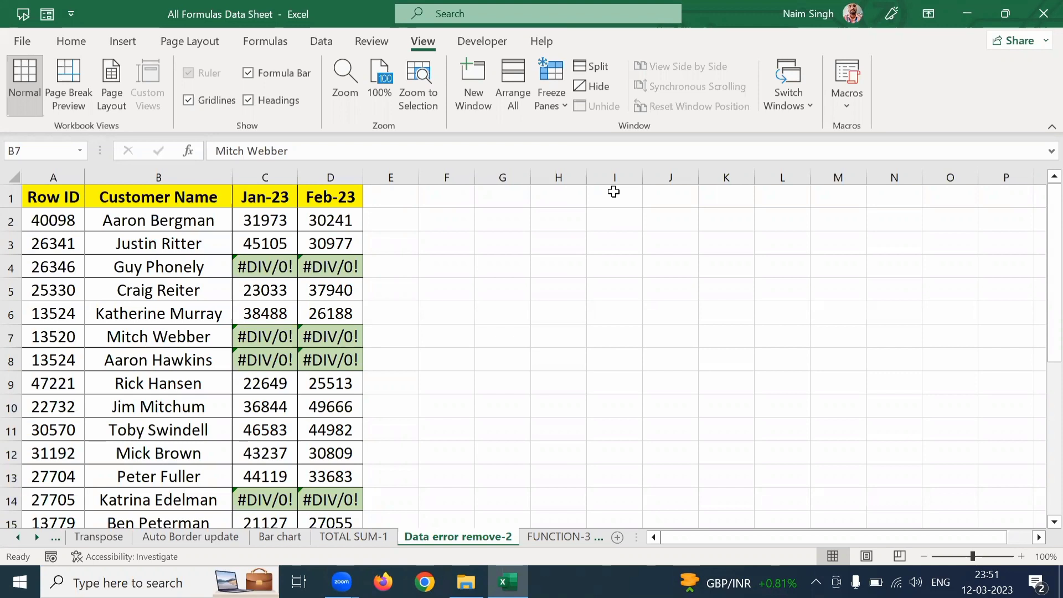
# Step: Review the table's header row from Row ID through Customer Name, Jan-23 and Feb-23
pyautogui.click(212, 258)
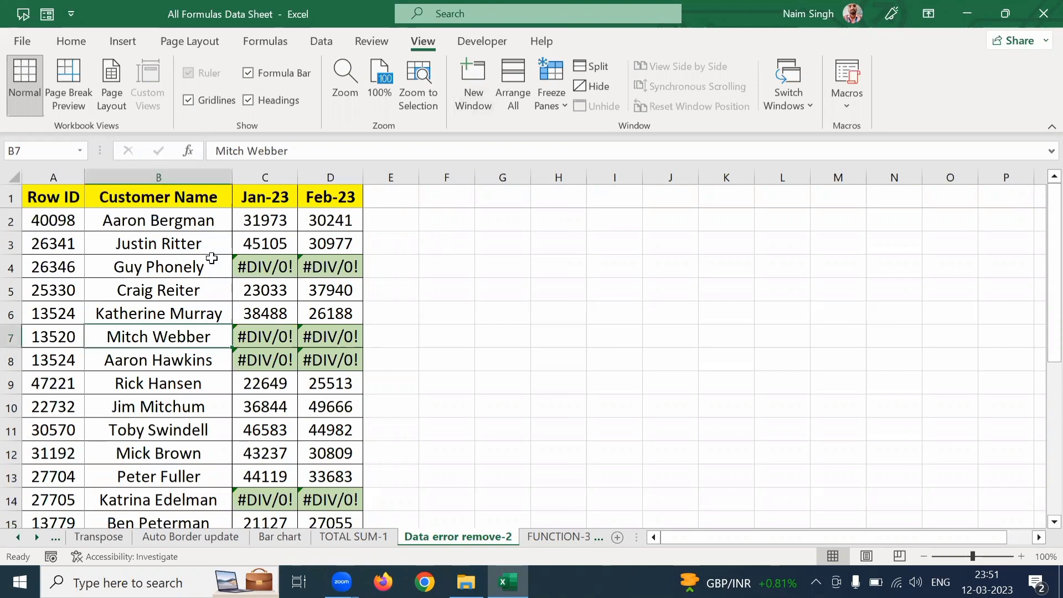
pyautogui.press('Down')
pyautogui.hotkey('ctrl', 'Up')
pyautogui.press('Left')
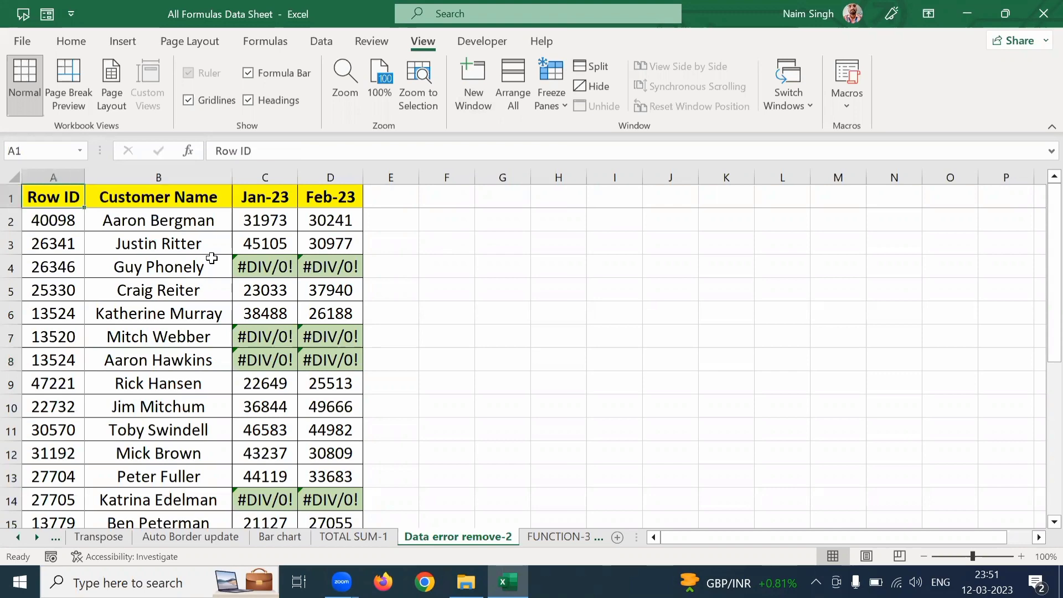
pyautogui.press('Right')
pyautogui.press('Right')
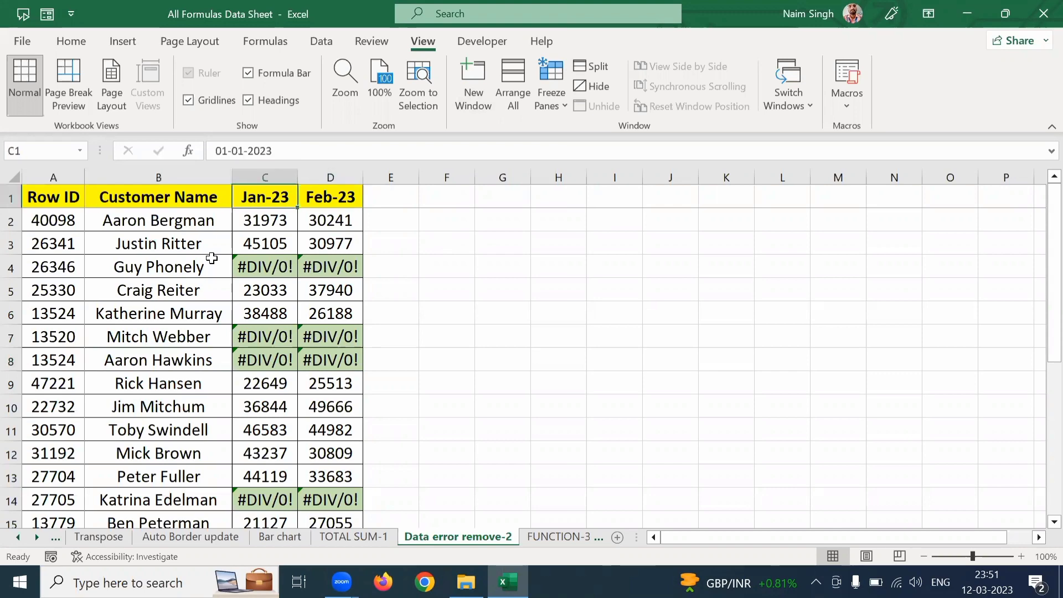
pyautogui.press('Right')
pyautogui.press('Left')
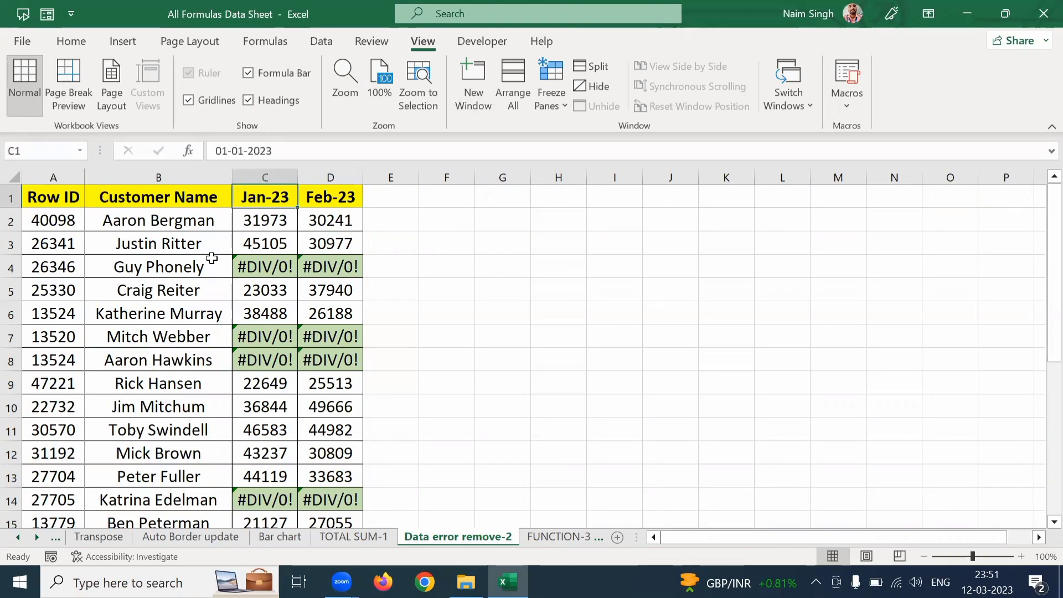
# Step: Total the Jan-23 column in C25 below the table with a SUM formula over C2:C24
pyautogui.hotkey('ctrl', 'Down')
pyautogui.press('Down')
pyautogui.press('Down')
pyautogui.press('Down')
pyautogui.press('Down')
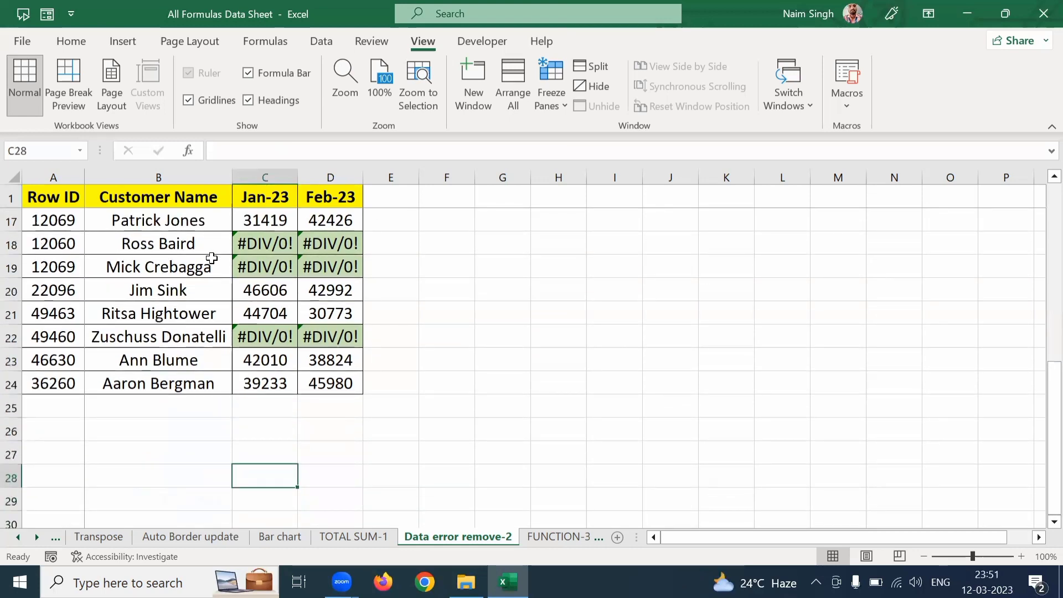
pyautogui.press('Up')
pyautogui.press('Up')
pyautogui.press('Up')
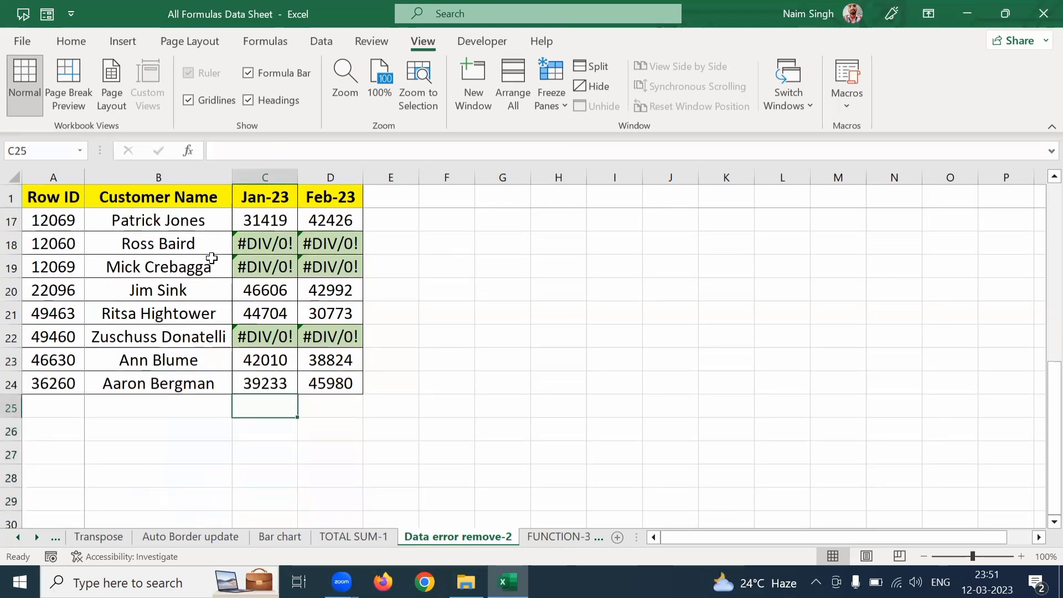
pyautogui.write('=sum')
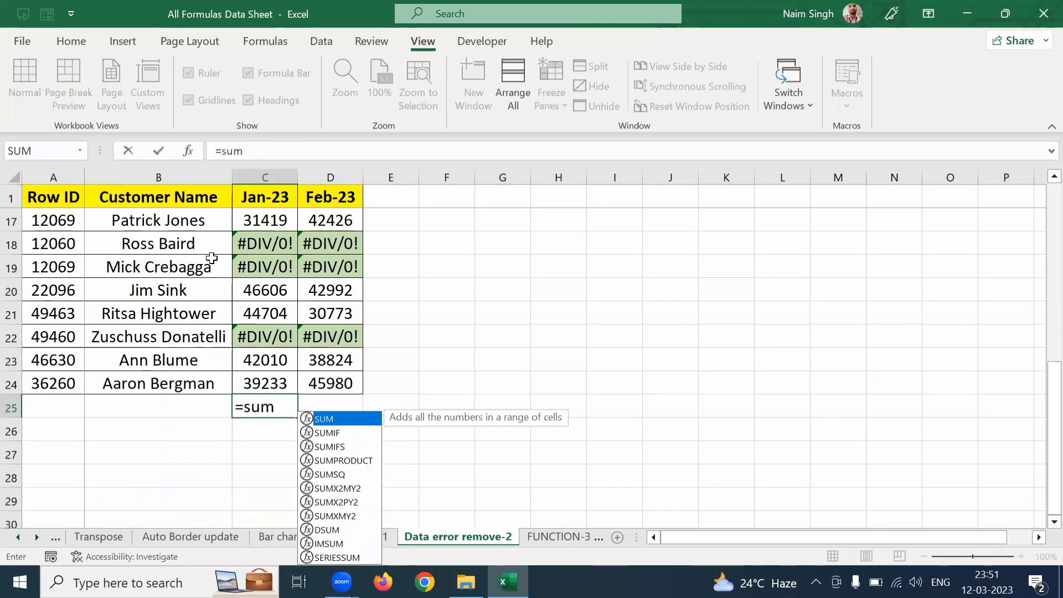
pyautogui.press('Tab')
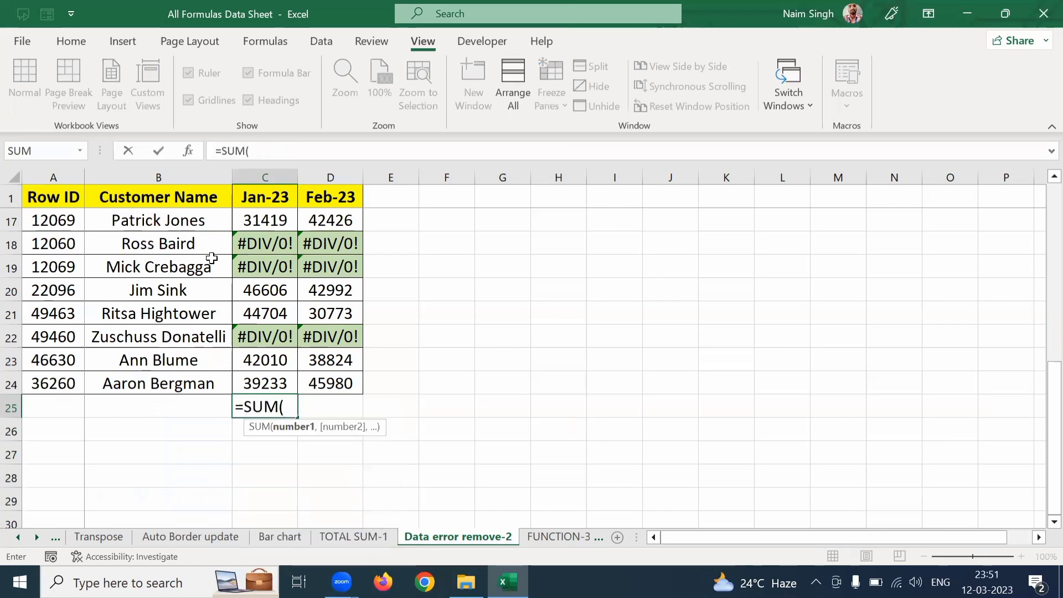
pyautogui.press('Up')
pyautogui.hotkey('ctrl', 'shift', 'Up')
pyautogui.scroll(5, 211, 258)
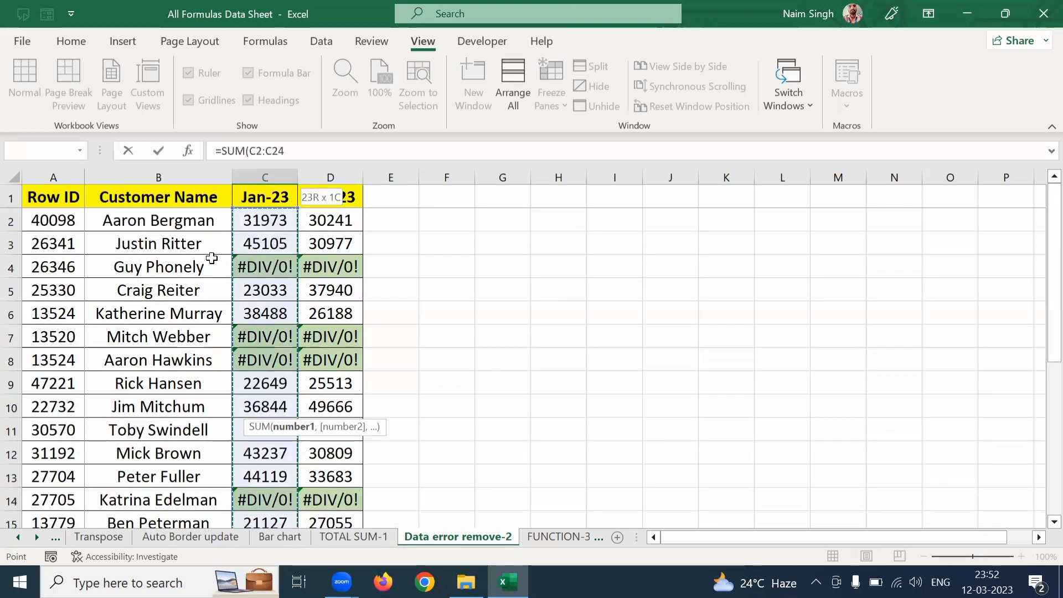
pyautogui.press('Return')
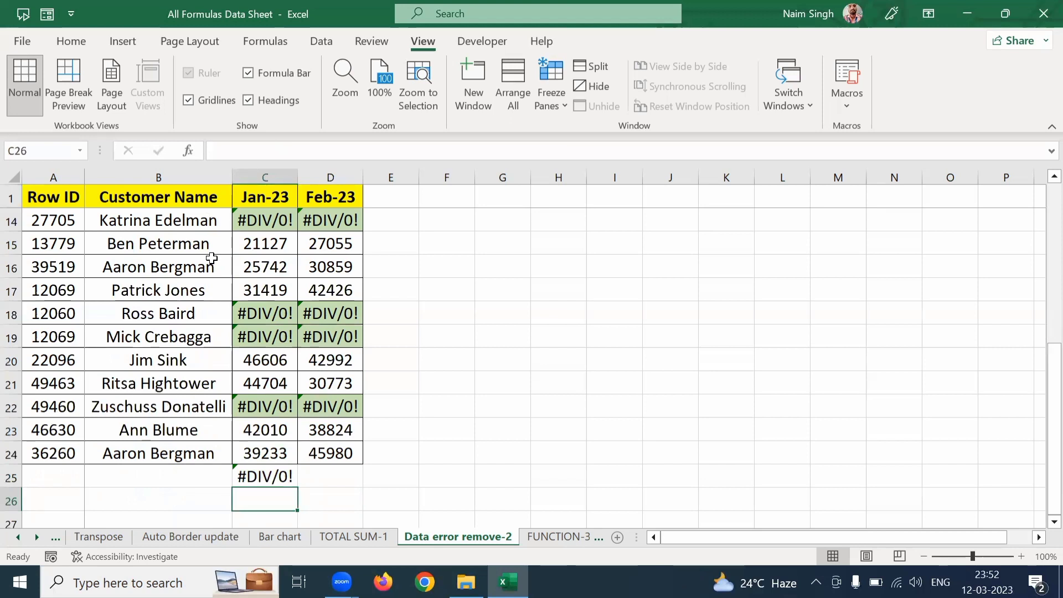
# Step: Clear the SUM formula from C25 after checking the cells above it, and try AutoSum in the emptied cell
pyautogui.press('Up')
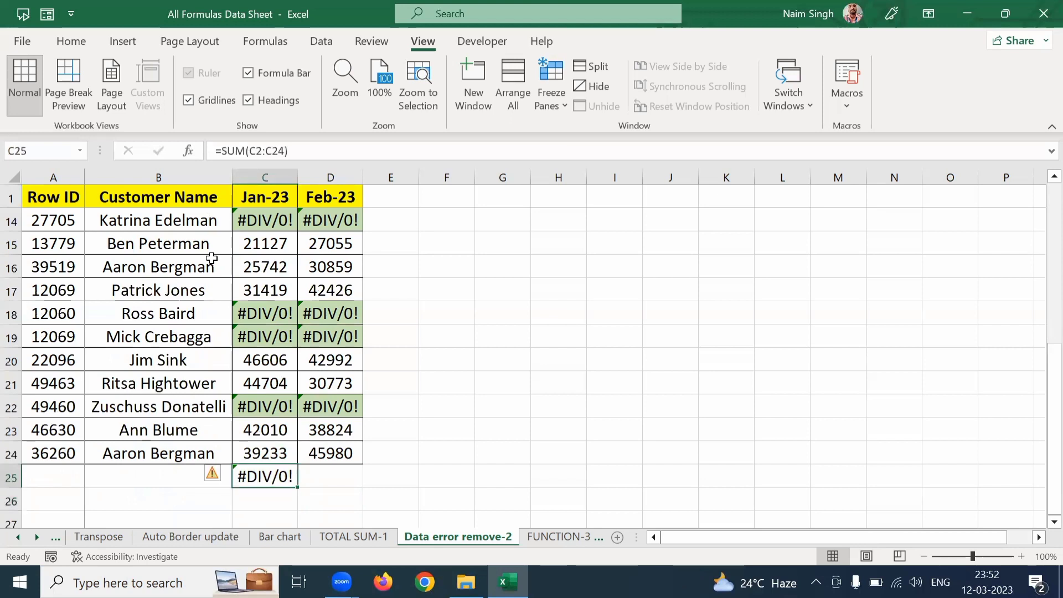
pyautogui.press('Up')
pyautogui.press('Up')
pyautogui.press('Up')
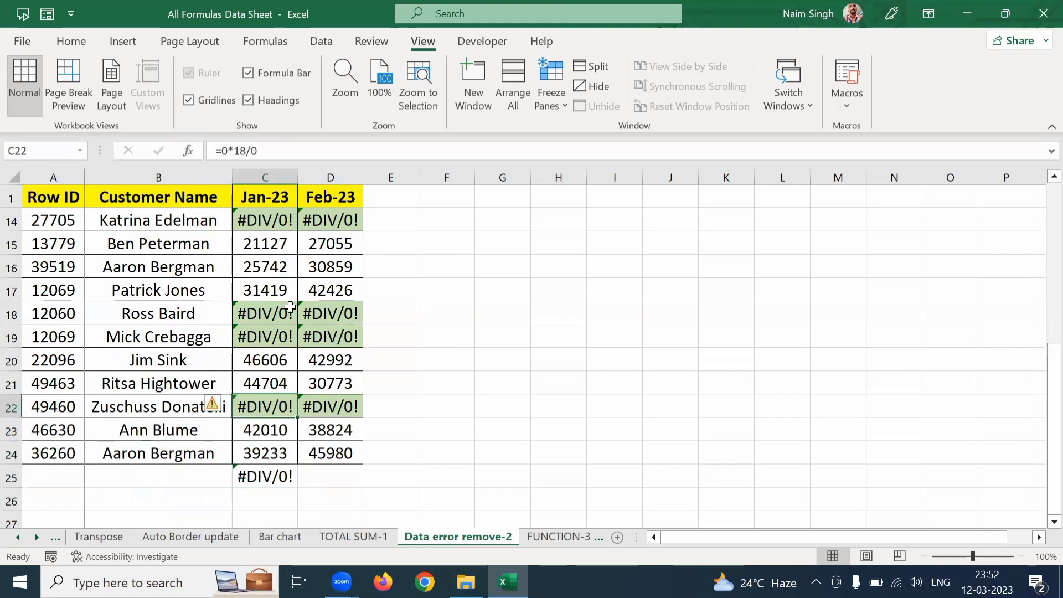
pyautogui.click(269, 479)
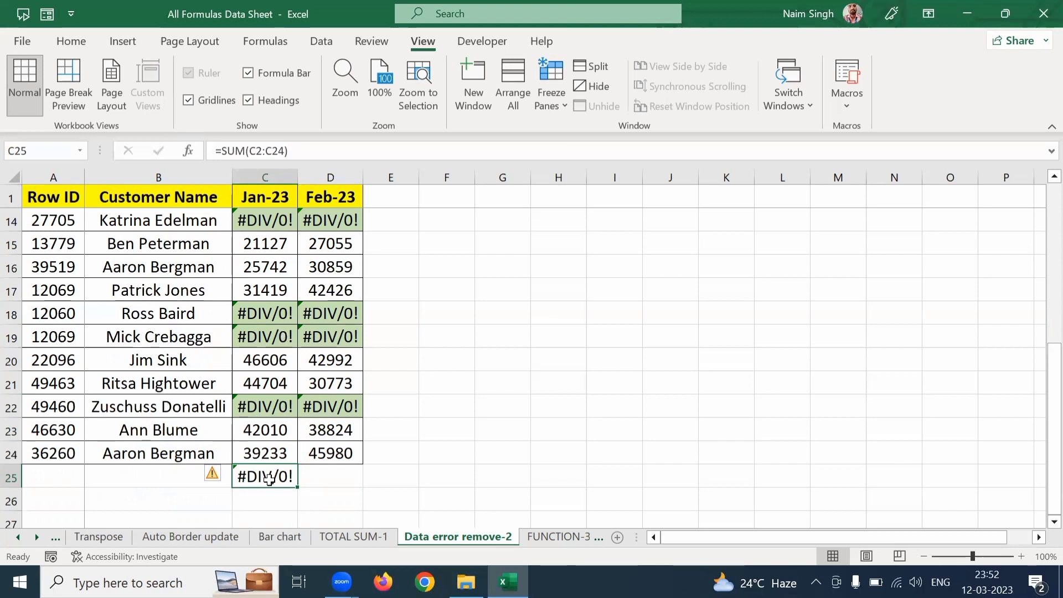
pyautogui.press('Delete')
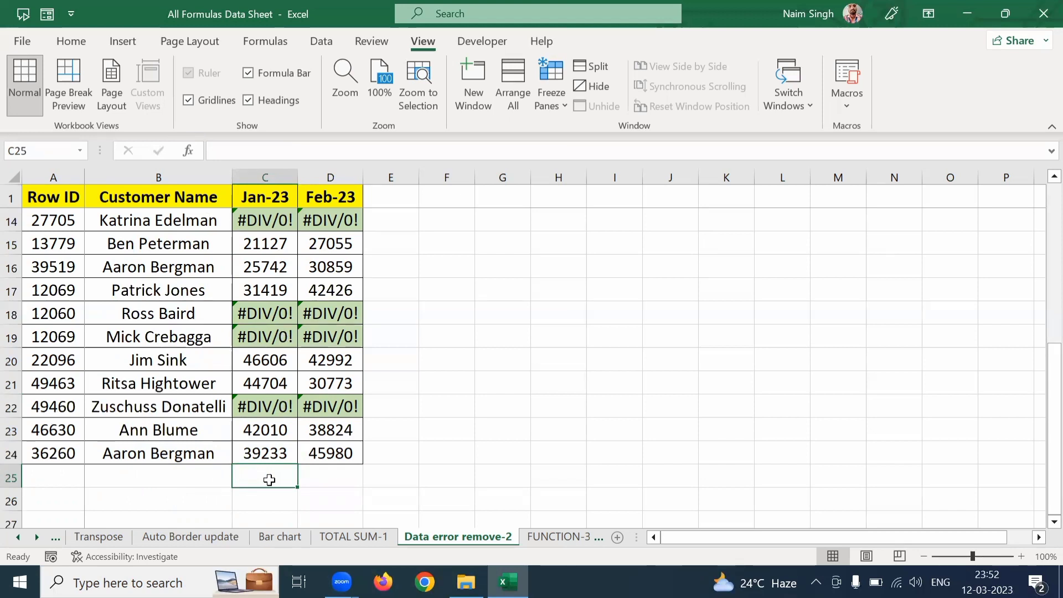
pyautogui.hotkey('alt', '=')
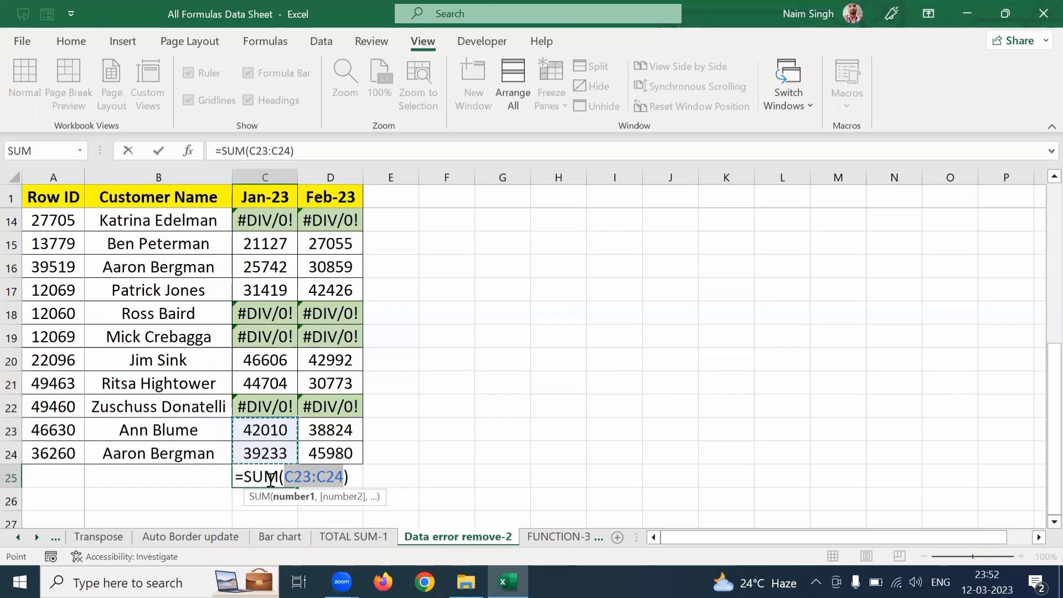
pyautogui.press('Escape')
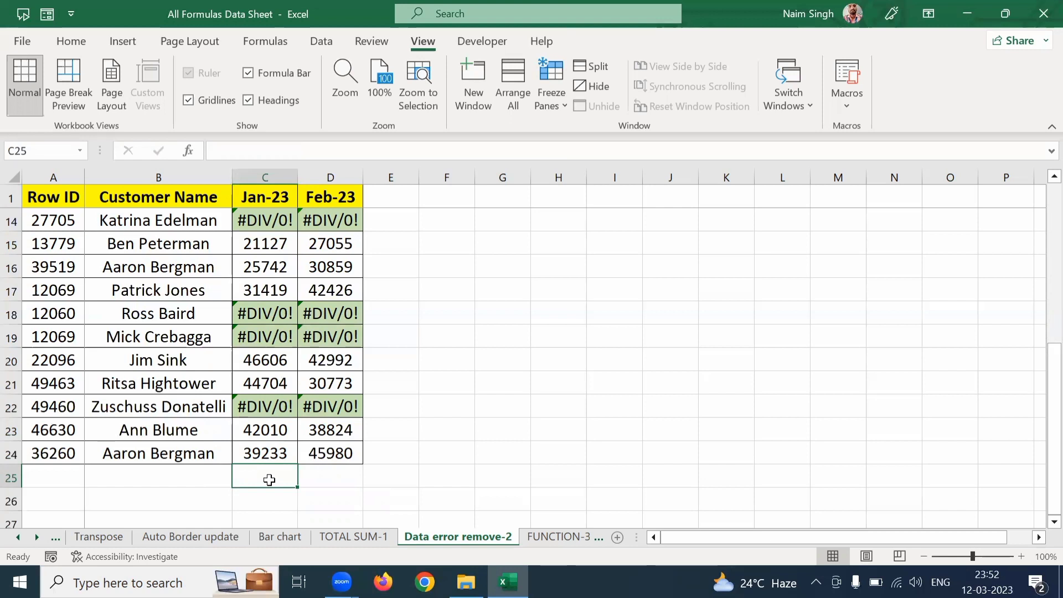
# Step: Delete the error formula in C22 of the Jan-23 column and try AutoSum in that cell
pyautogui.press('Up')
pyautogui.press('Up')
pyautogui.press('Up')
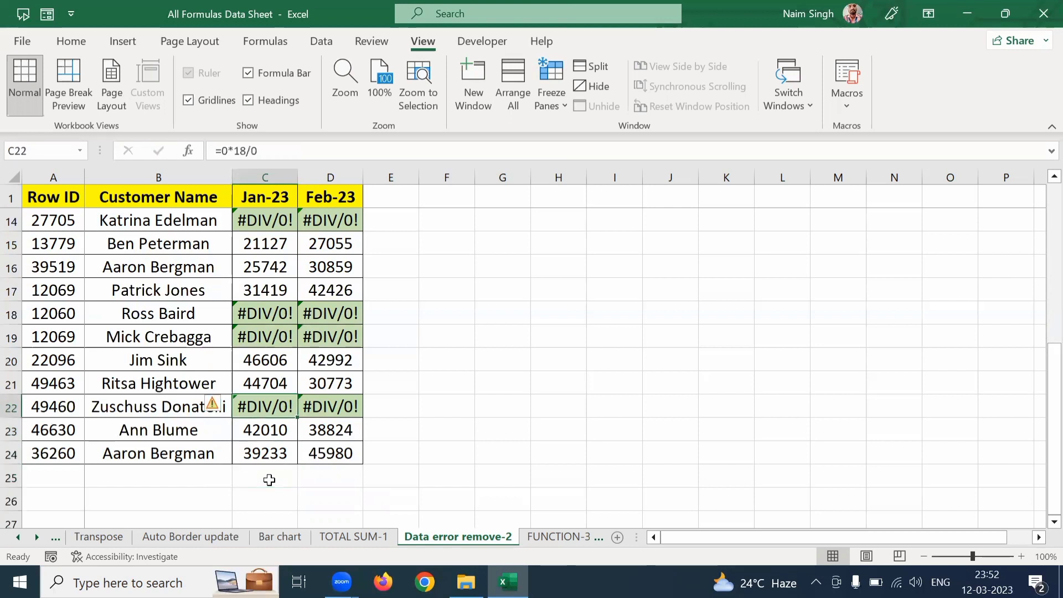
pyautogui.press('Delete')
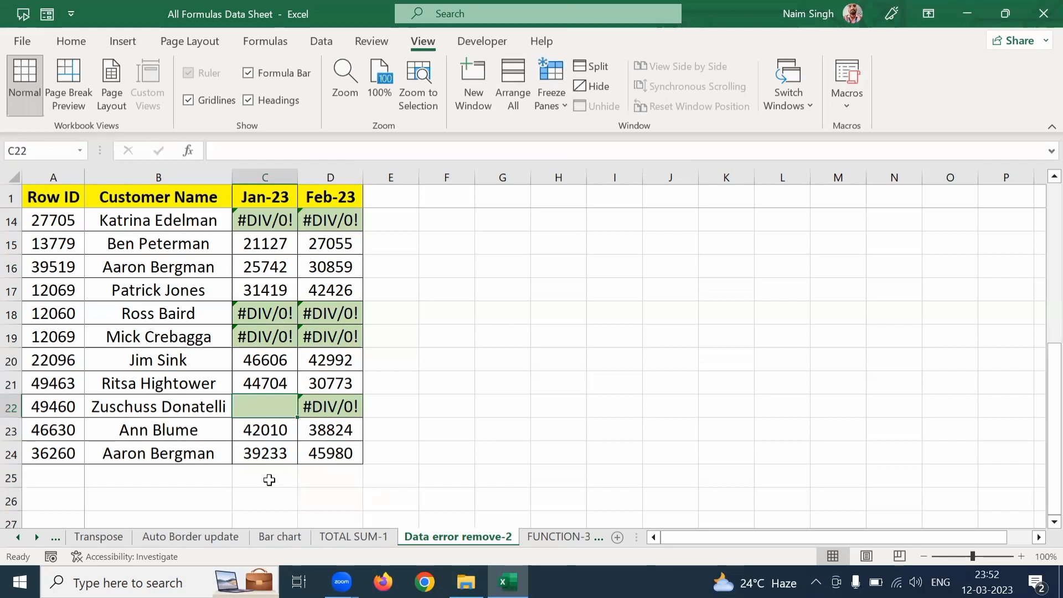
pyautogui.hotkey('alt', '=')
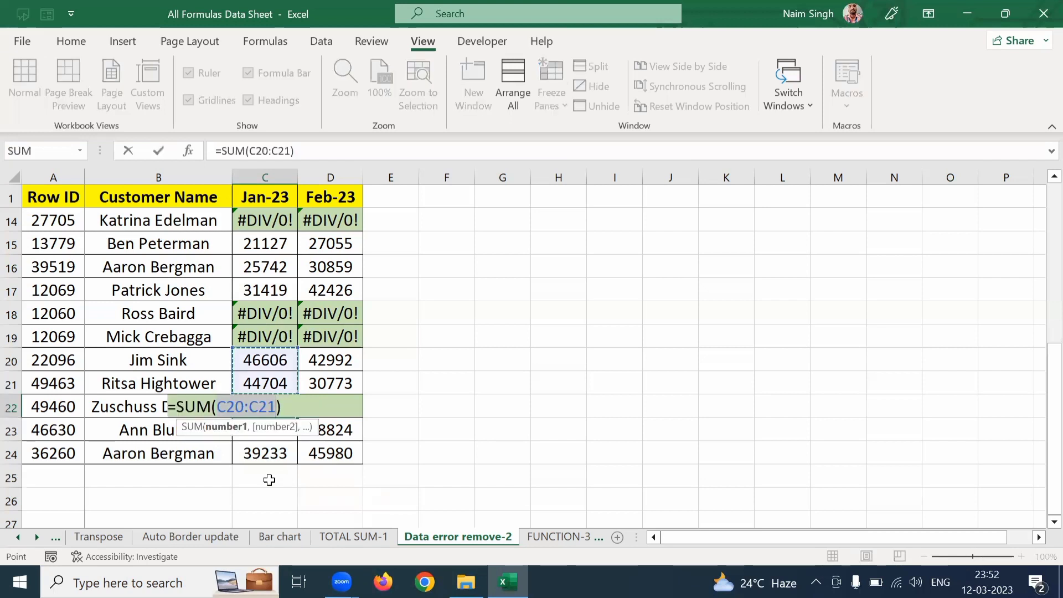
pyautogui.press('Escape')
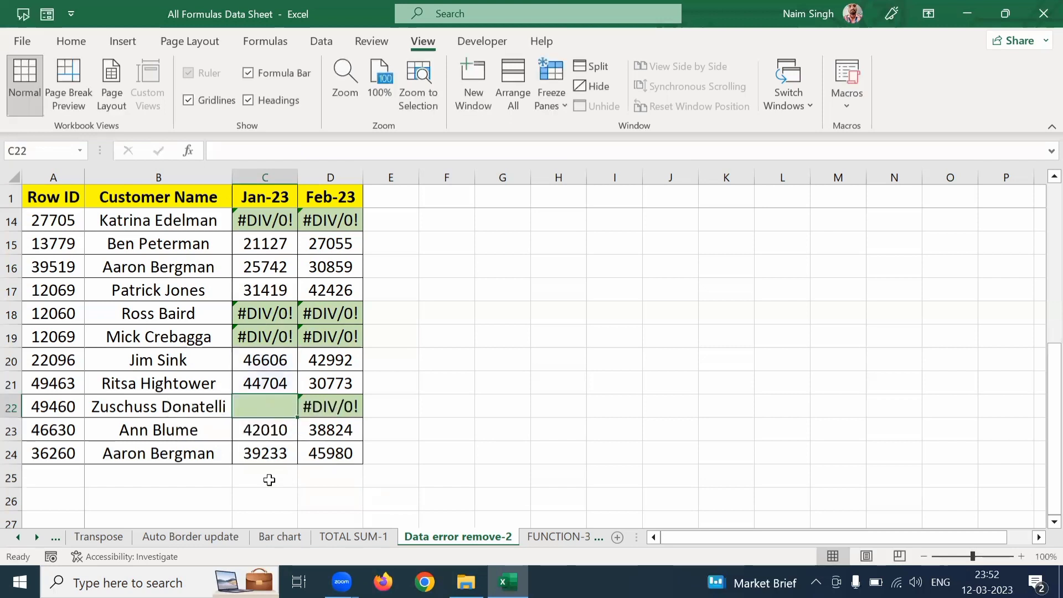
pyautogui.hotkey('alt', '=')
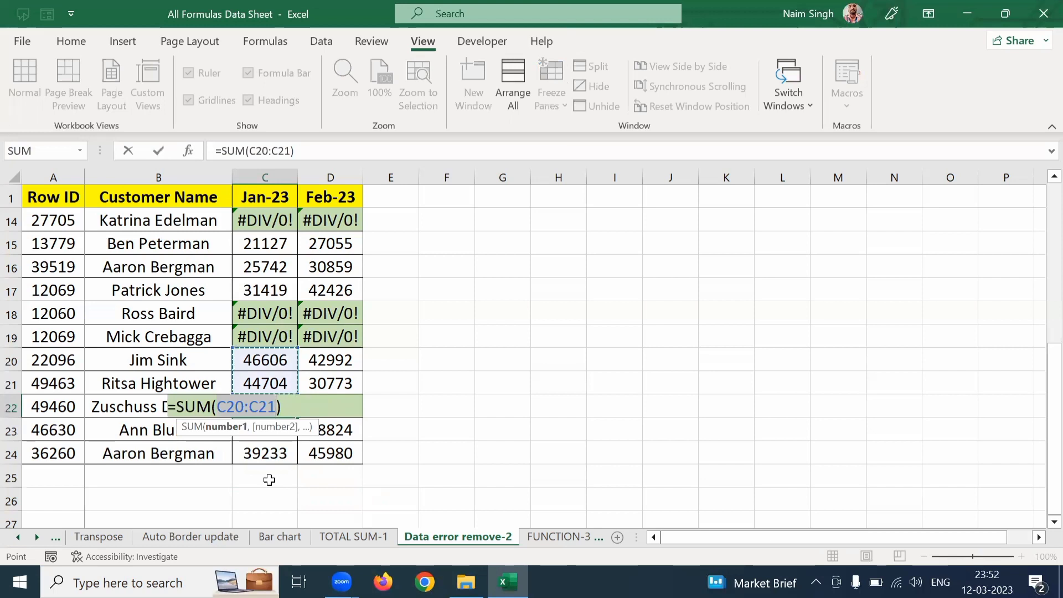
pyautogui.press('Escape')
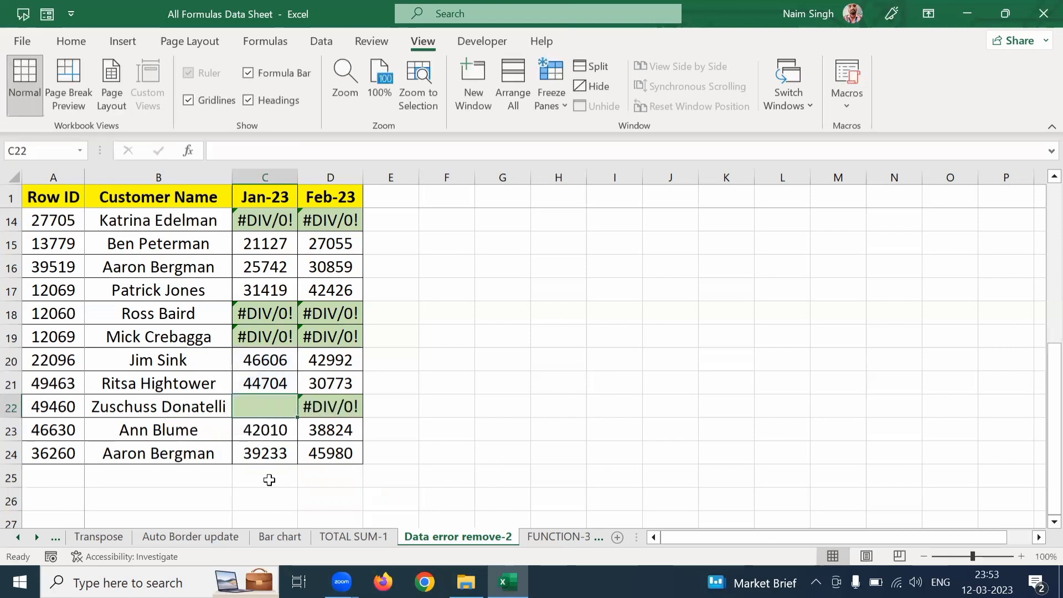
# Step: Enter 1 in the emptied Jan-23 cell C22
pyautogui.press('Down')
pyautogui.press('Down')
pyautogui.press('Up')
pyautogui.press('Up')
pyautogui.write('1')
pyautogui.press('Return')
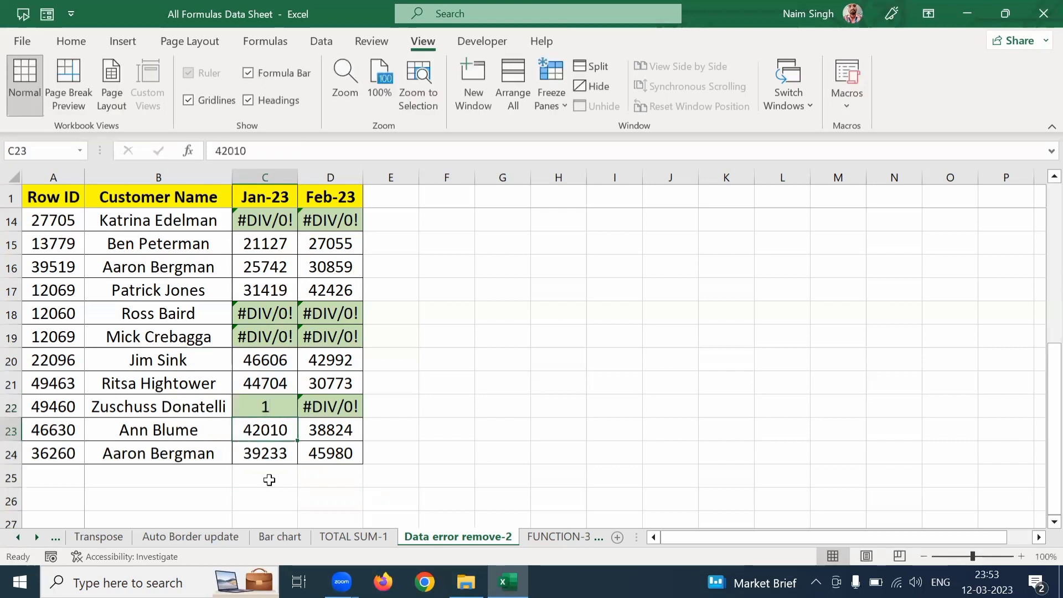
# Step: Insert an AutoSum total over C20:C24 in C25 below the Jan-23 column
pyautogui.press('Down')
pyautogui.click(269, 480)
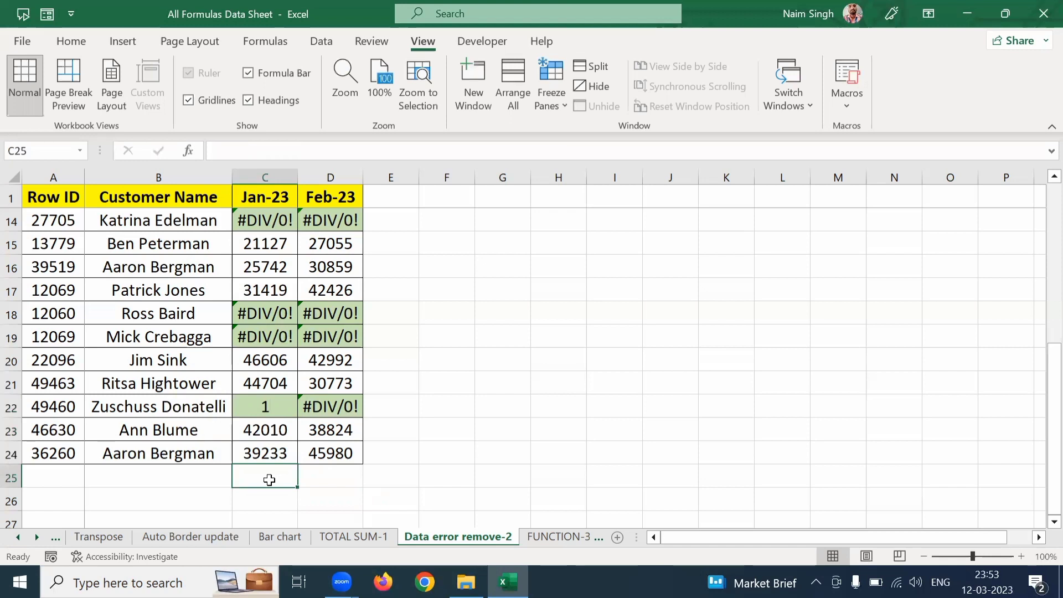
pyautogui.hotkey('alt', '=')
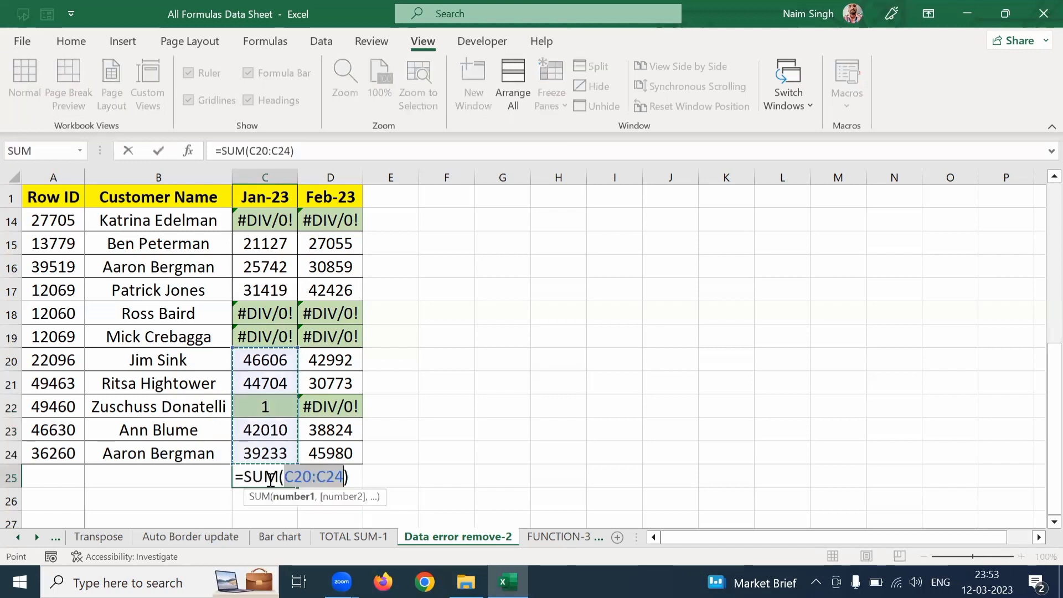
pyautogui.press('Return')
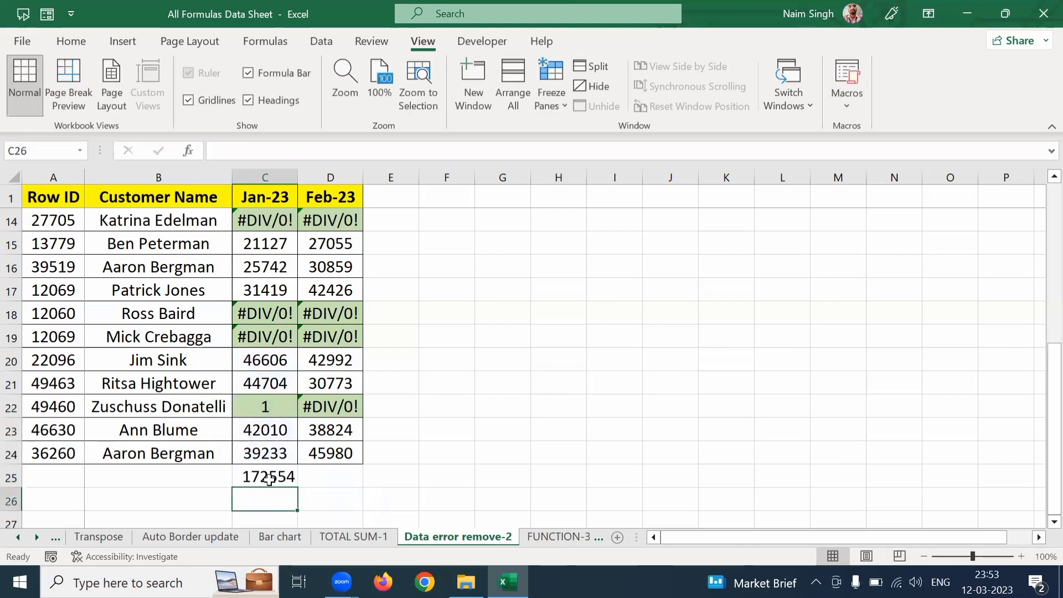
# Step: Select C20:C24 to check the AutoSum range, and undo the C25 total and the changes to C22
pyautogui.click(272, 364)
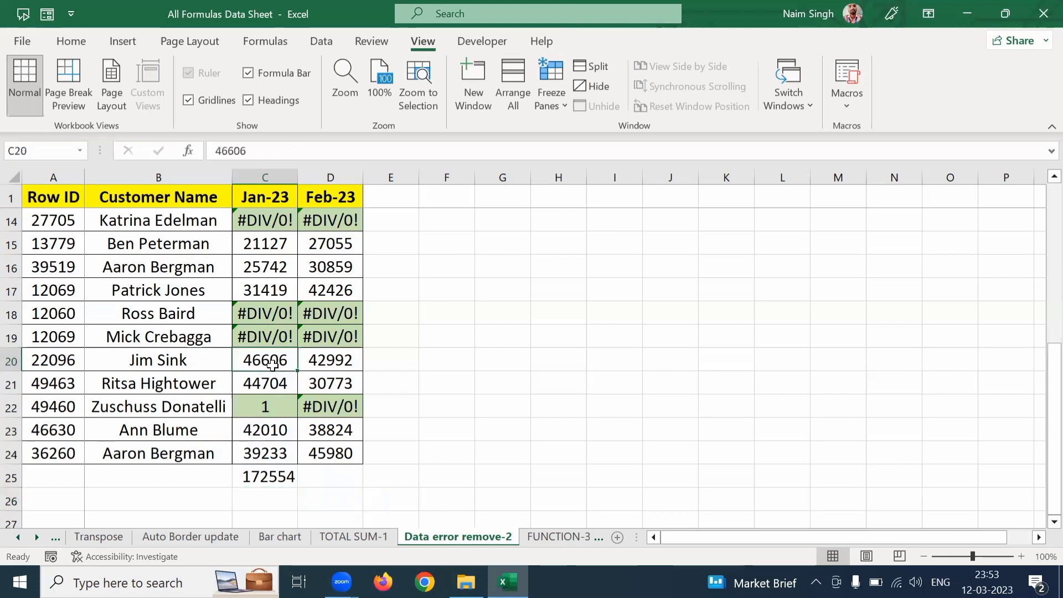
pyautogui.moveTo(272, 364); pyautogui.dragTo(266, 450)
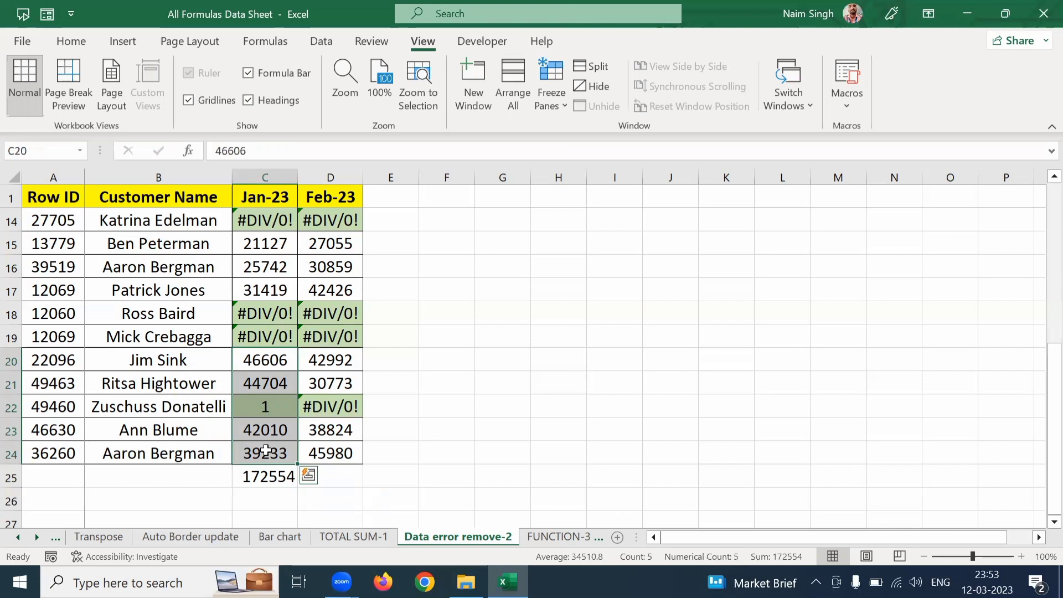
pyautogui.hotkey('ctrl', 'z')
pyautogui.hotkey('ctrl', 'z')
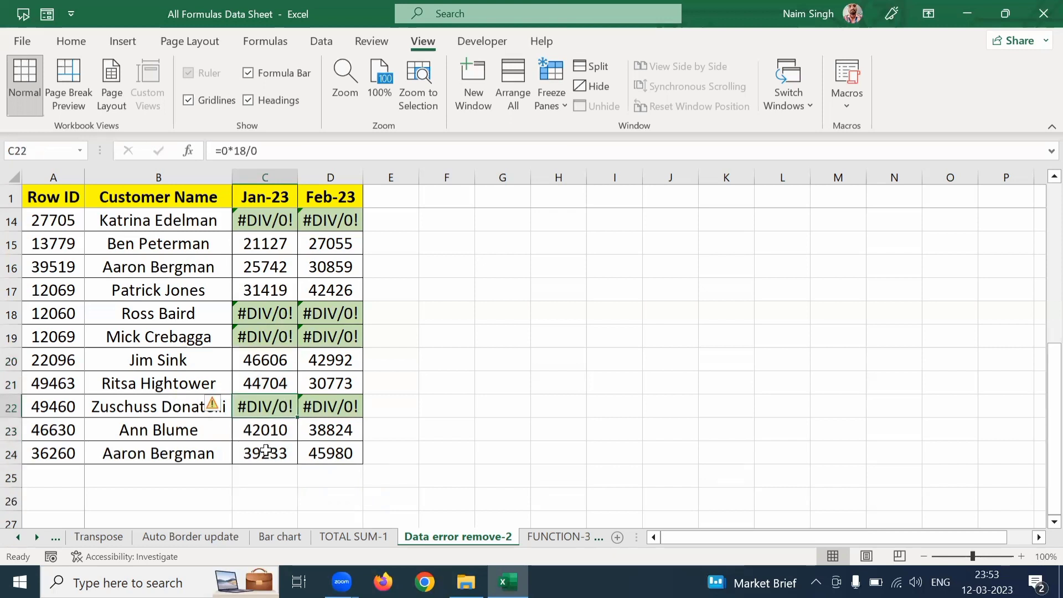
pyautogui.press('Down')
pyautogui.press('Down')
pyautogui.press('Down')
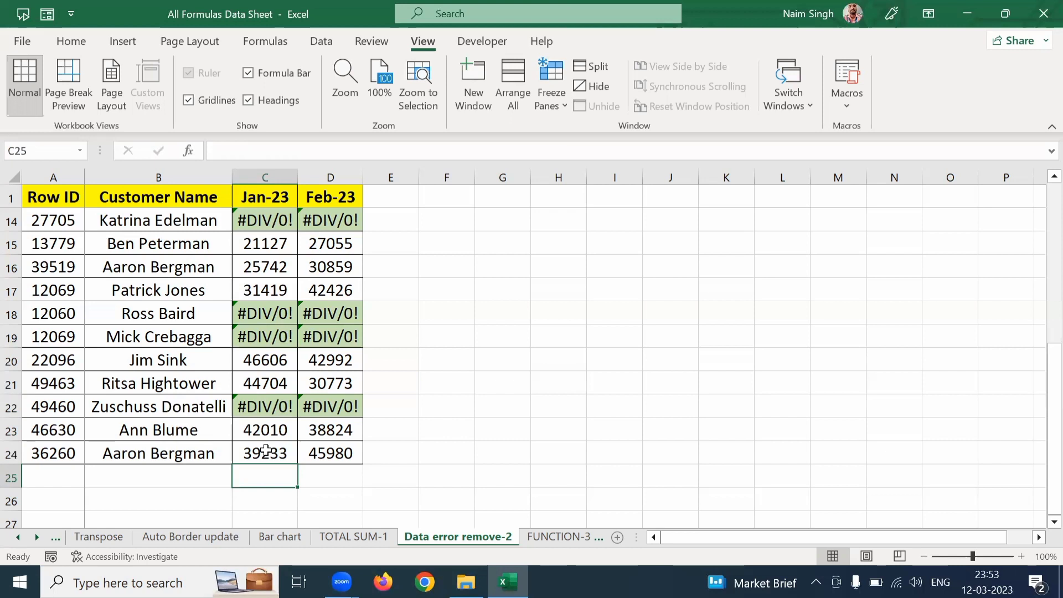
pyautogui.write('=')
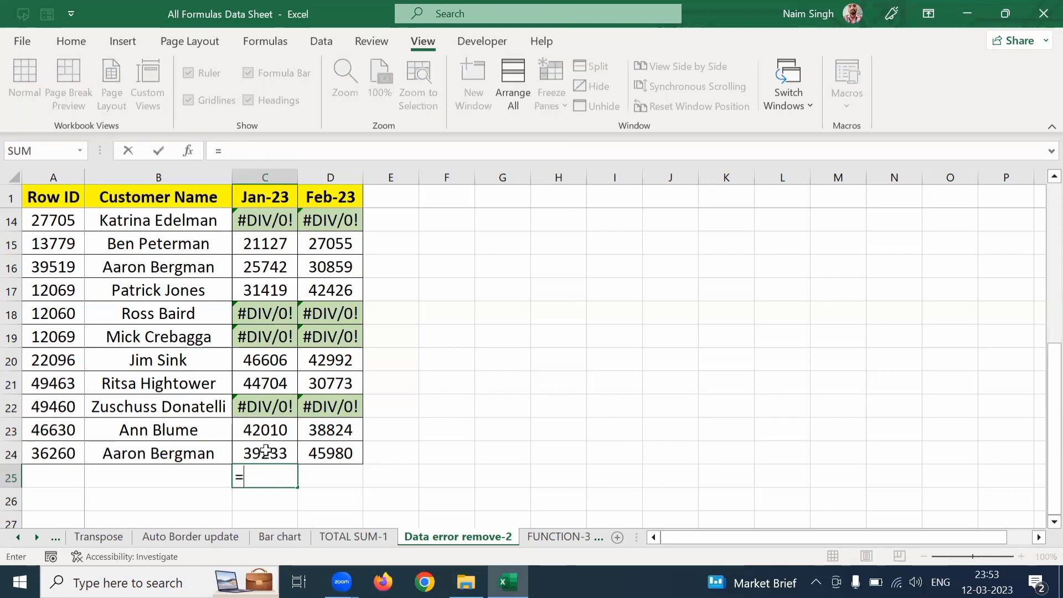
pyautogui.write('sum')
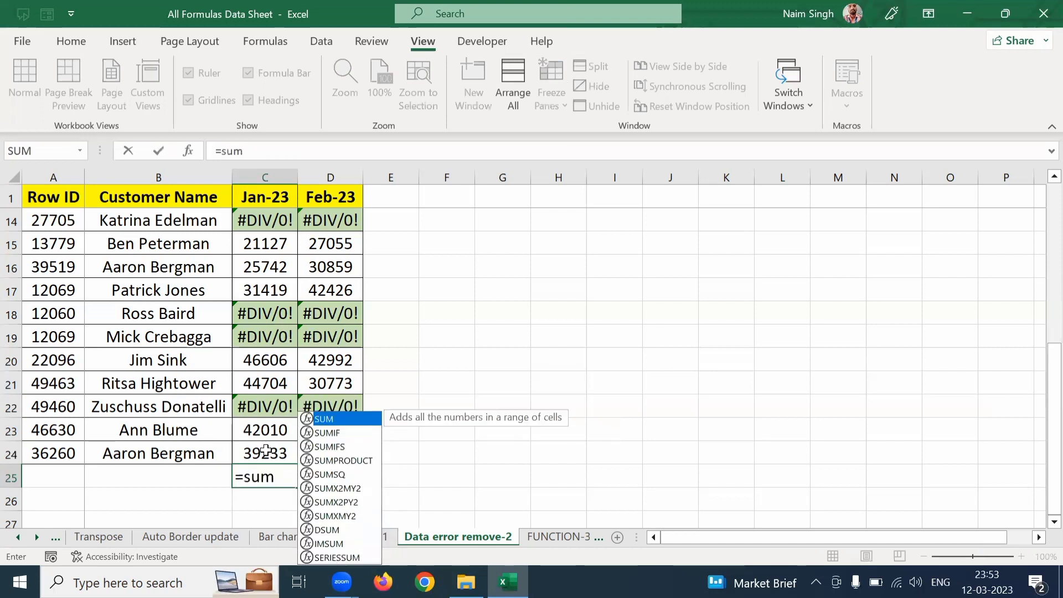
pyautogui.press('Tab')
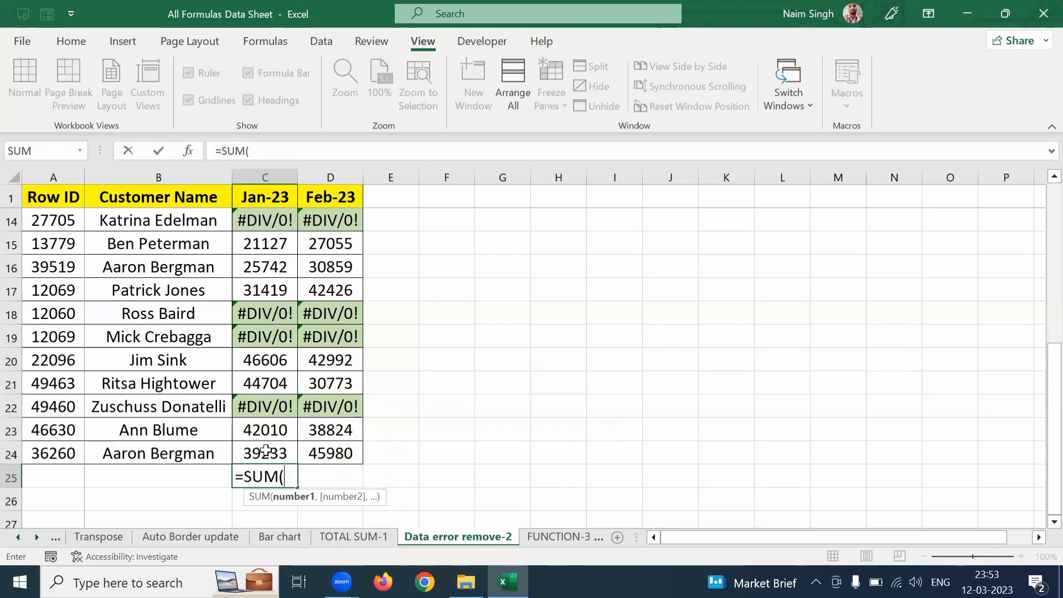
pyautogui.press('Escape')
# Step: Total the Jan-23 column in C25 with =AGGREGATE(9,6,C2:C24), using the SUM function number and the option to ignore error values
pyautogui.write('=agg')
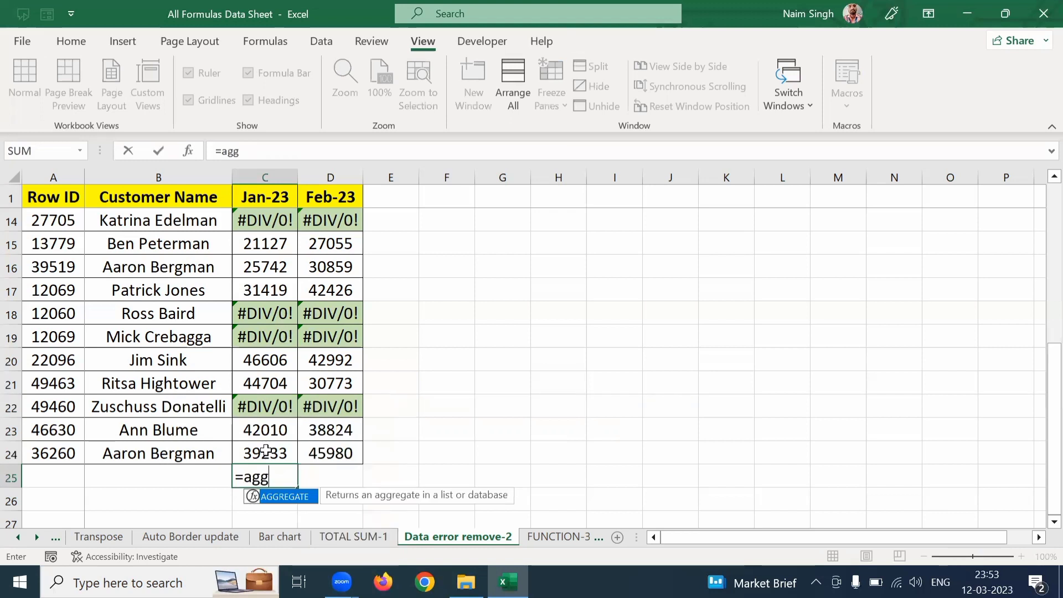
pyautogui.press('Tab')
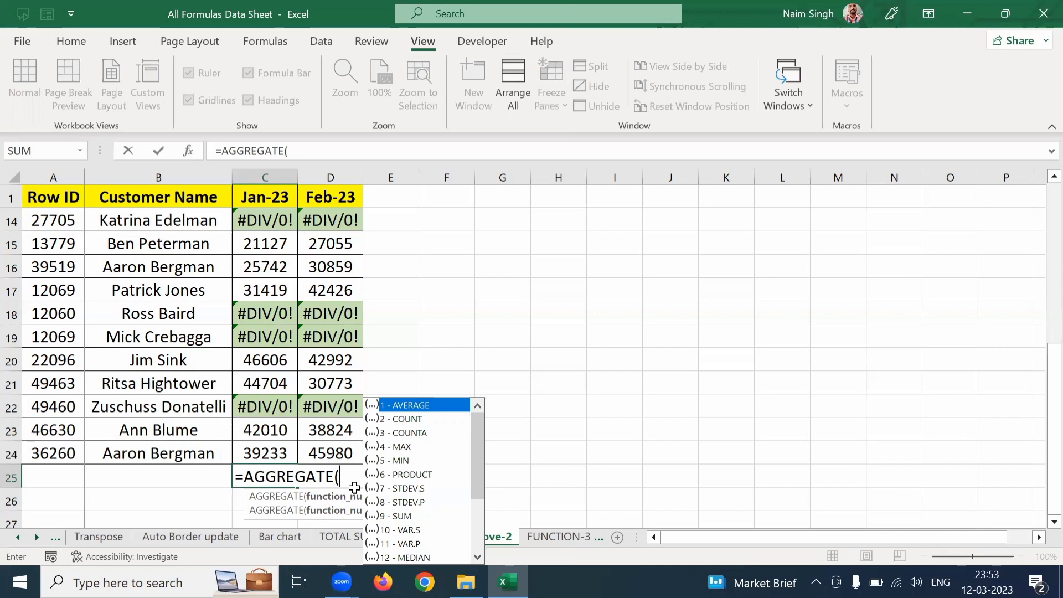
pyautogui.write('9,')
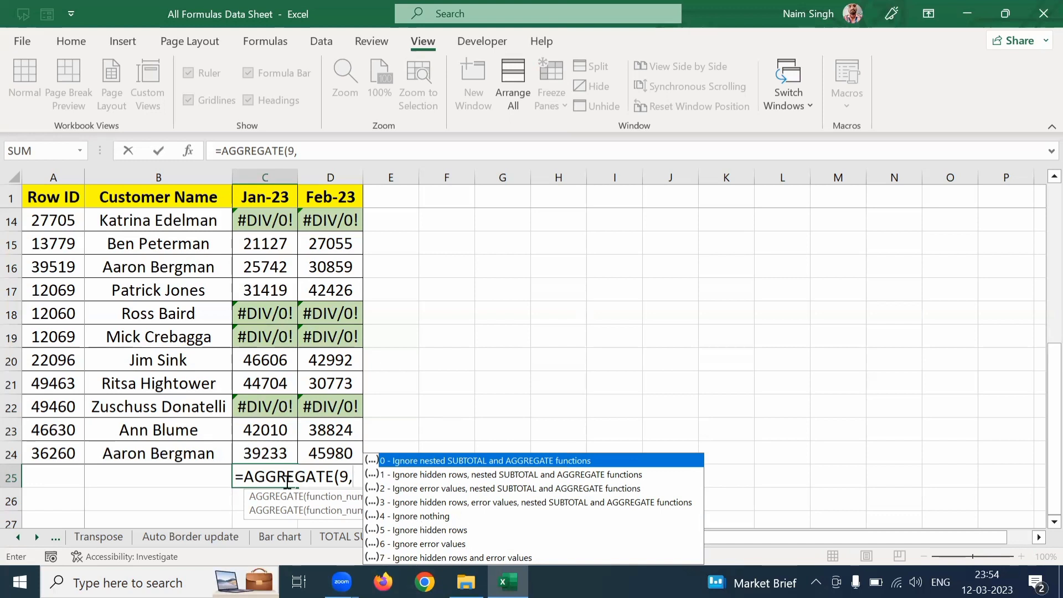
pyautogui.write('6,')
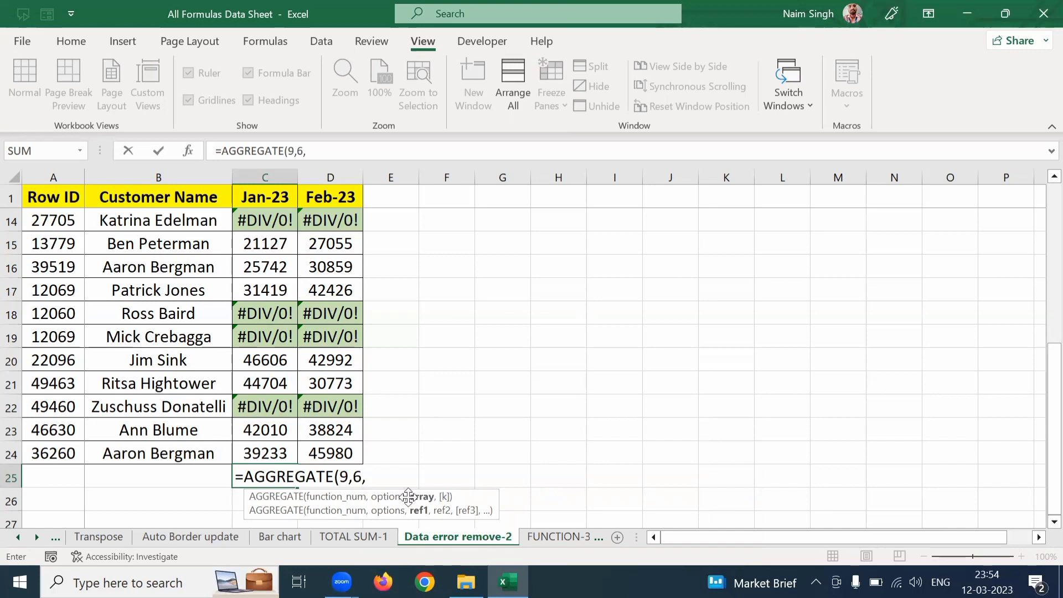
pyautogui.click(269, 445)
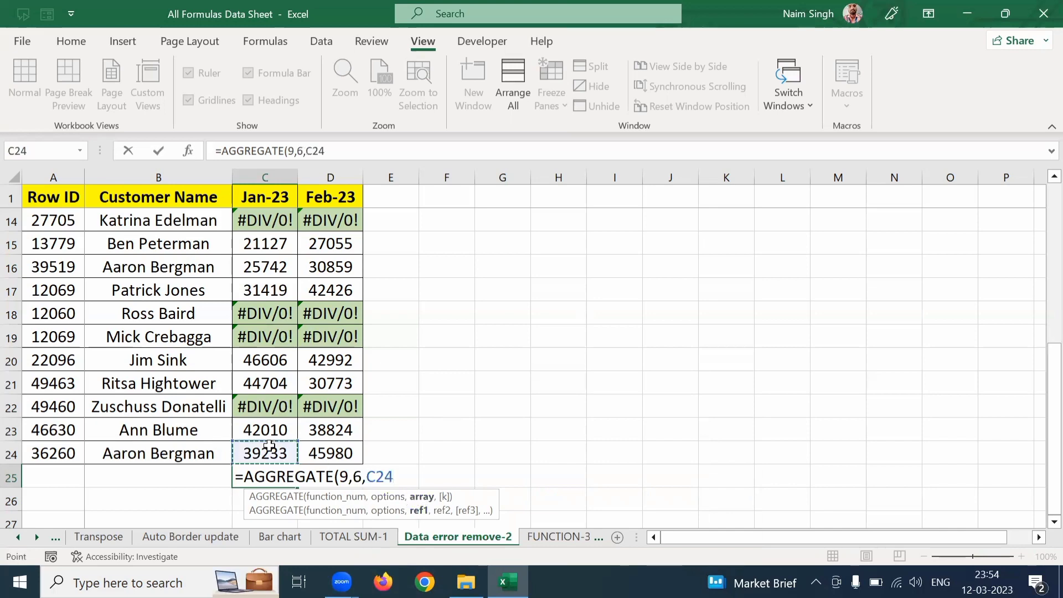
pyautogui.hotkey('ctrl', 'shift', 'Up')
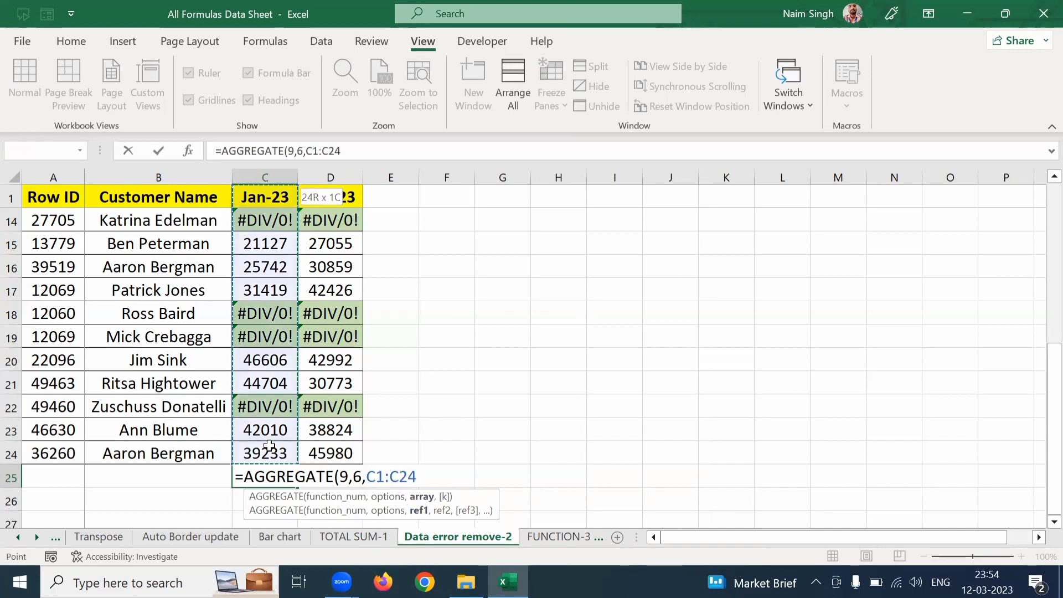
pyautogui.hotkey('shift', 'Down')
pyautogui.press('Return')
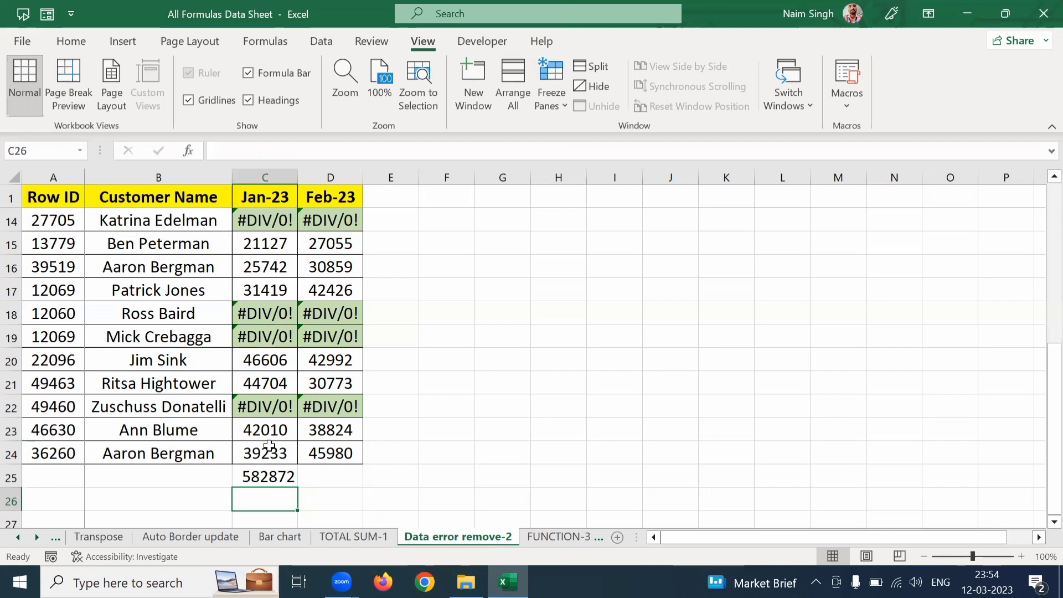
# Step: Copy the AGGREGATE formula from C25 into D25 to total the Feb-23 column over D2:D24
pyautogui.press('Up')
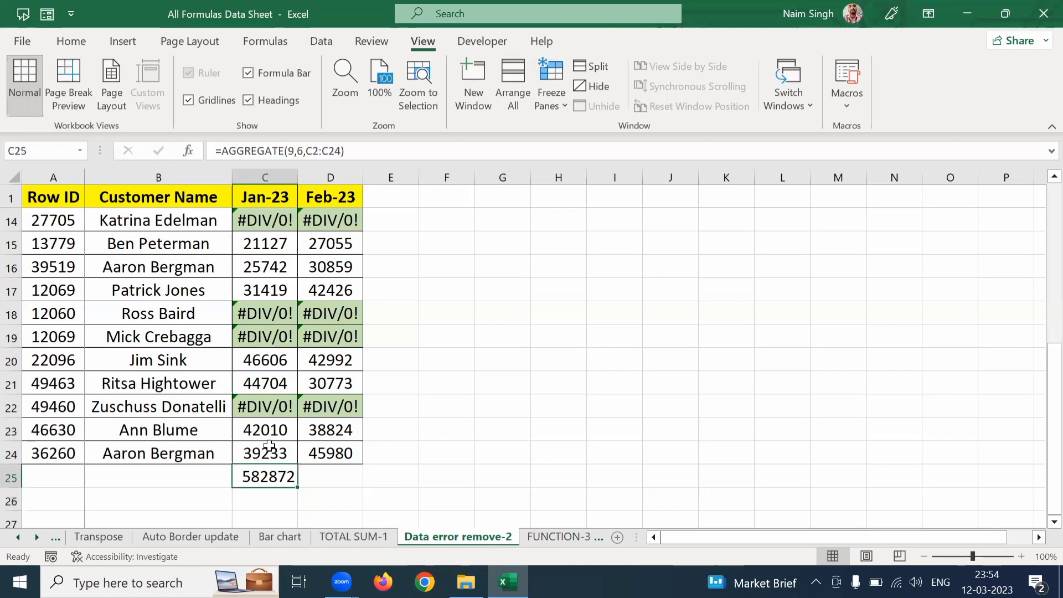
pyautogui.hotkey('ctrl', 'c')
pyautogui.press('Right')
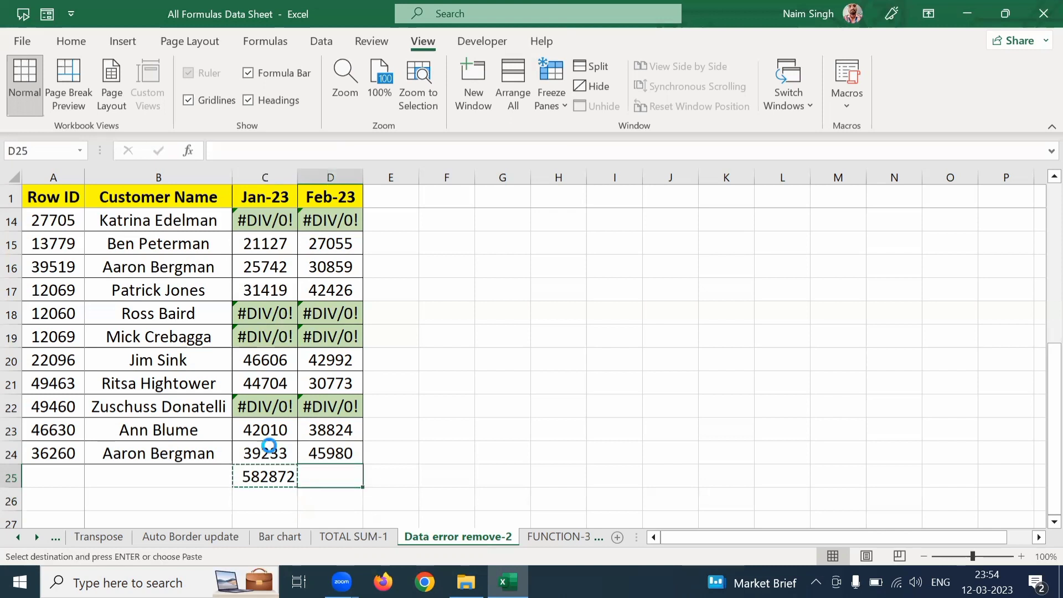
pyautogui.hotkey('ctrl', 'v')
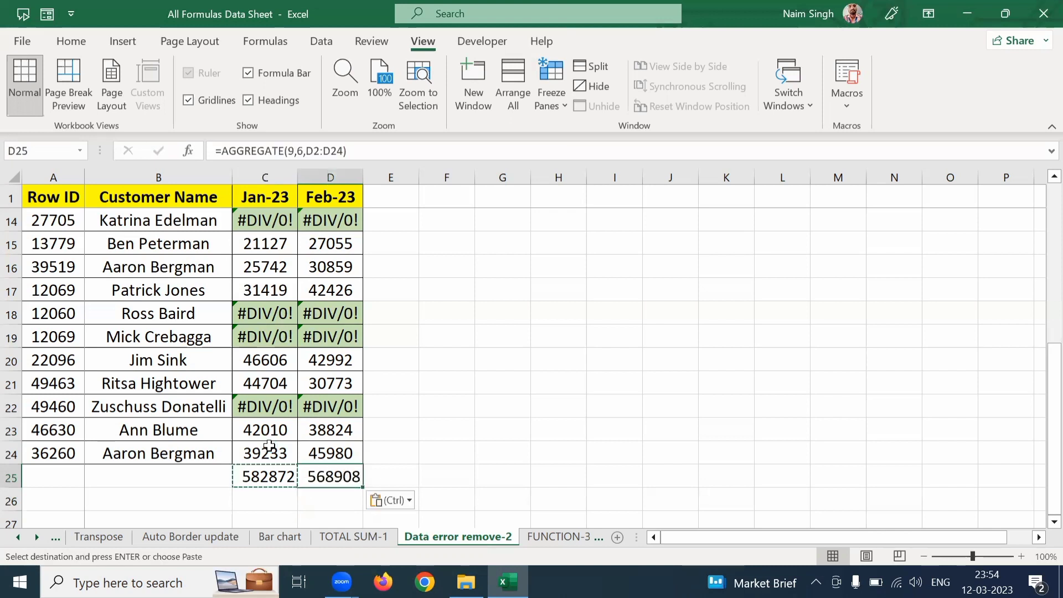